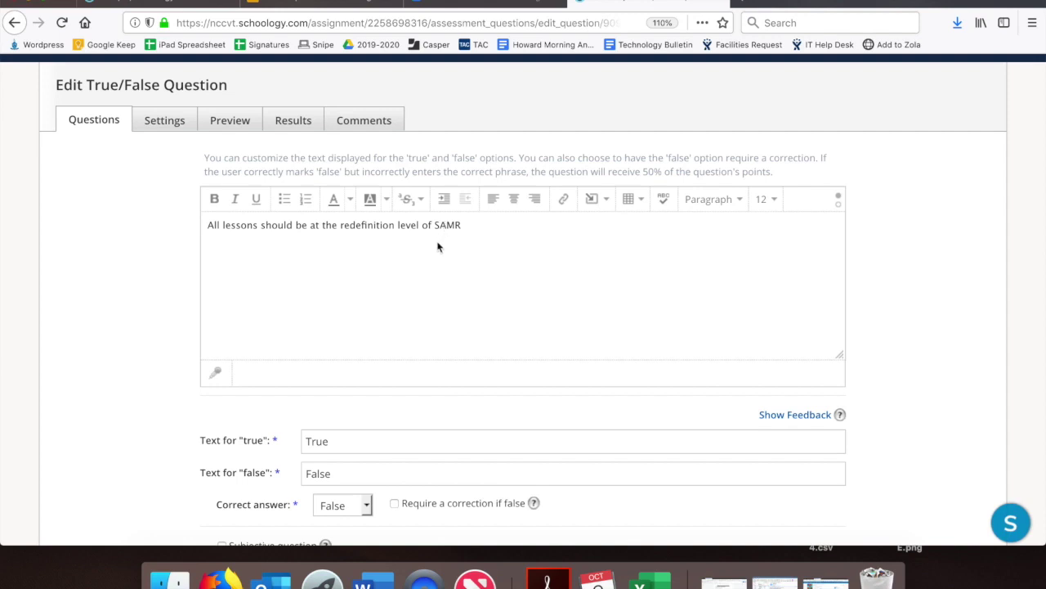
- Review the true/false question's answer and grading settings, leave it without saving, and look over the multiple choice question
{"action": "scroll", "coordinate": [104, 312], "scroll_direction": "down", "scroll_amount": 2}
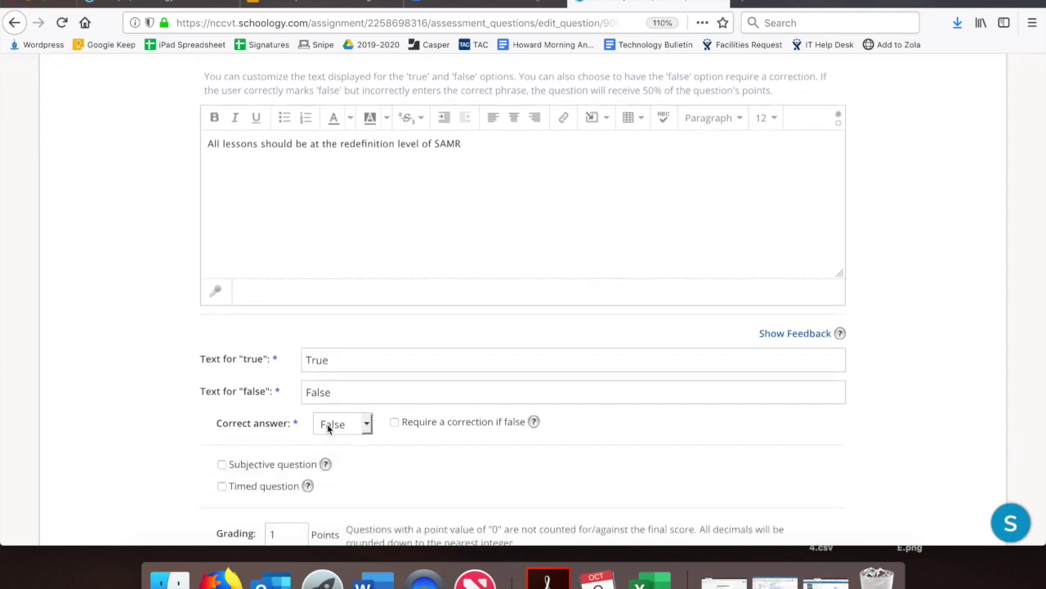
{"action": "scroll", "coordinate": [103, 384], "scroll_direction": "down", "scroll_amount": 5}
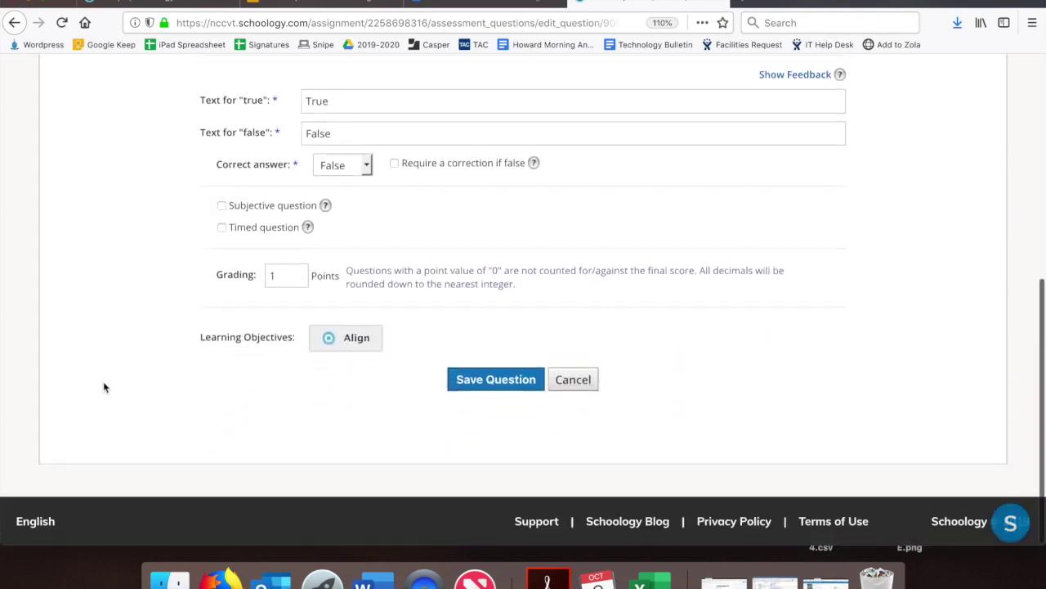
{"action": "left_click", "coordinate": [577, 388]}
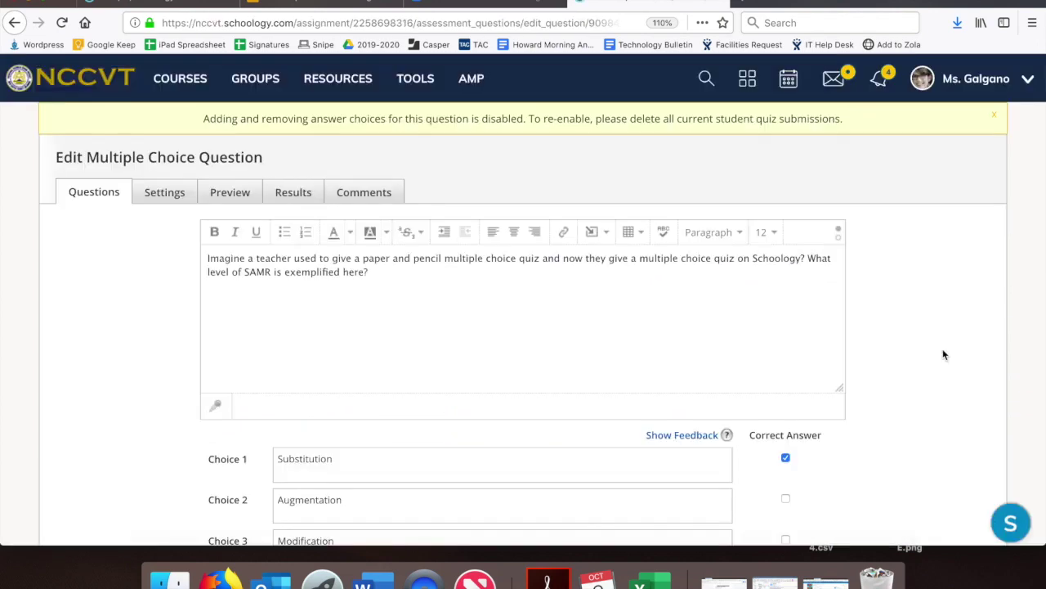
{"action": "scroll", "coordinate": [944, 354], "scroll_direction": "down", "scroll_amount": 1}
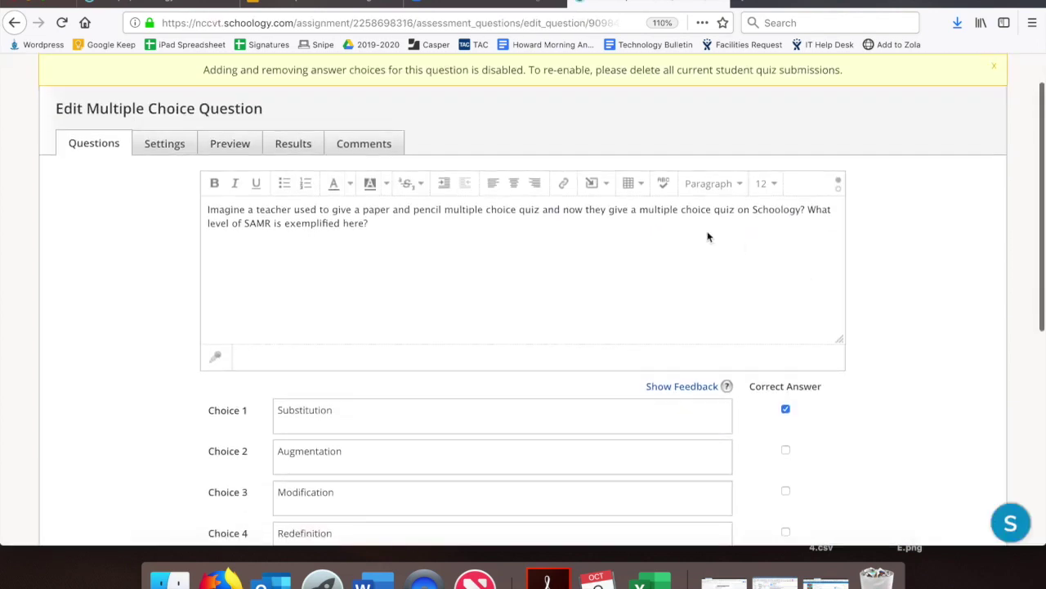
{"action": "scroll", "coordinate": [697, 241], "scroll_direction": "down", "scroll_amount": 1}
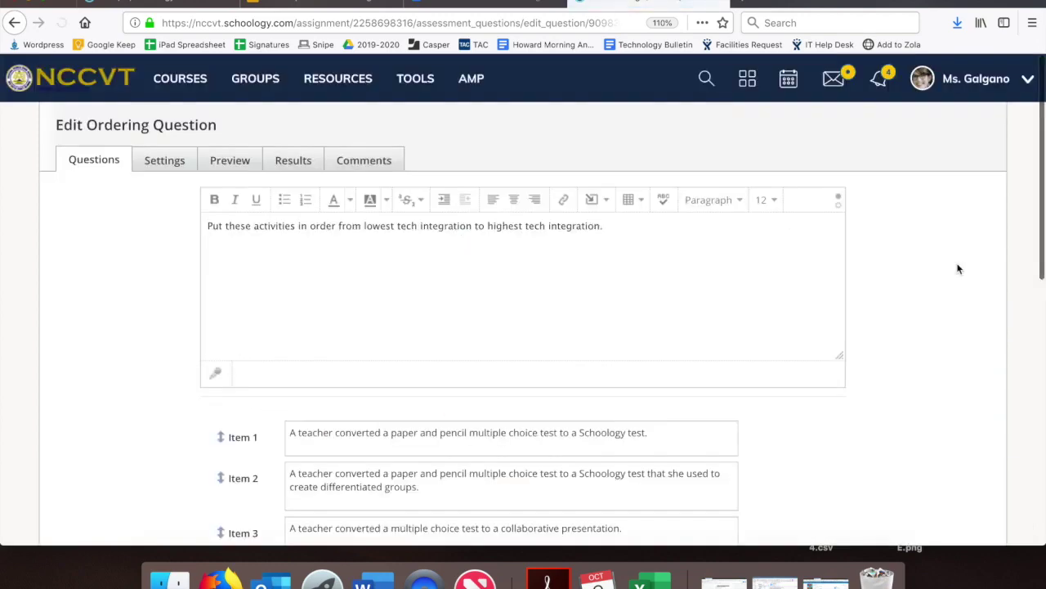
- Review the ordering question's items, partial credit option and minimum continuous sequence setting
{"action": "scroll", "coordinate": [957, 267], "scroll_direction": "down", "scroll_amount": 3}
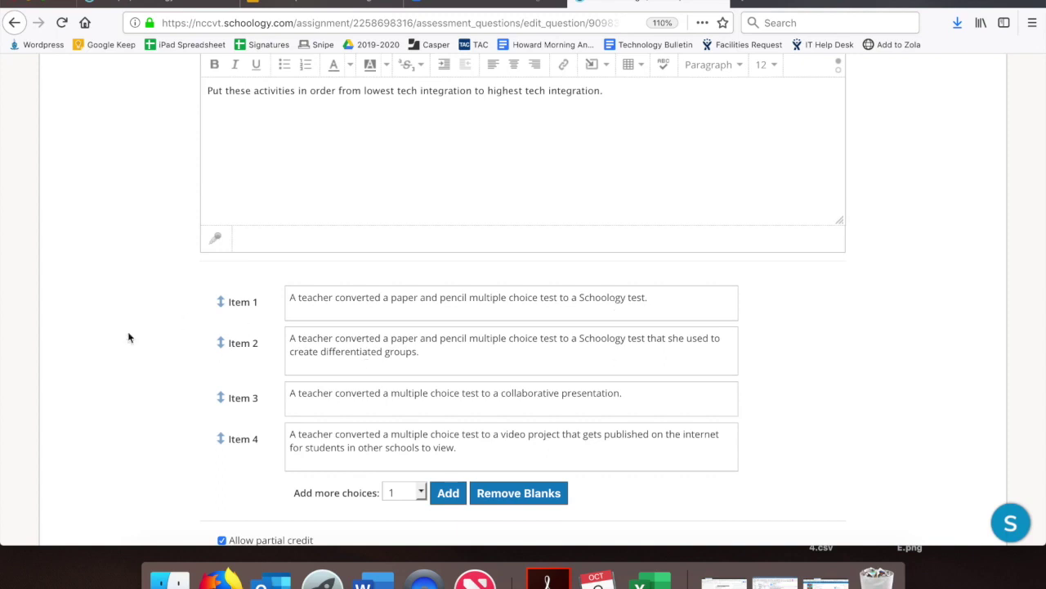
{"action": "scroll", "coordinate": [128, 336], "scroll_direction": "down", "scroll_amount": 4}
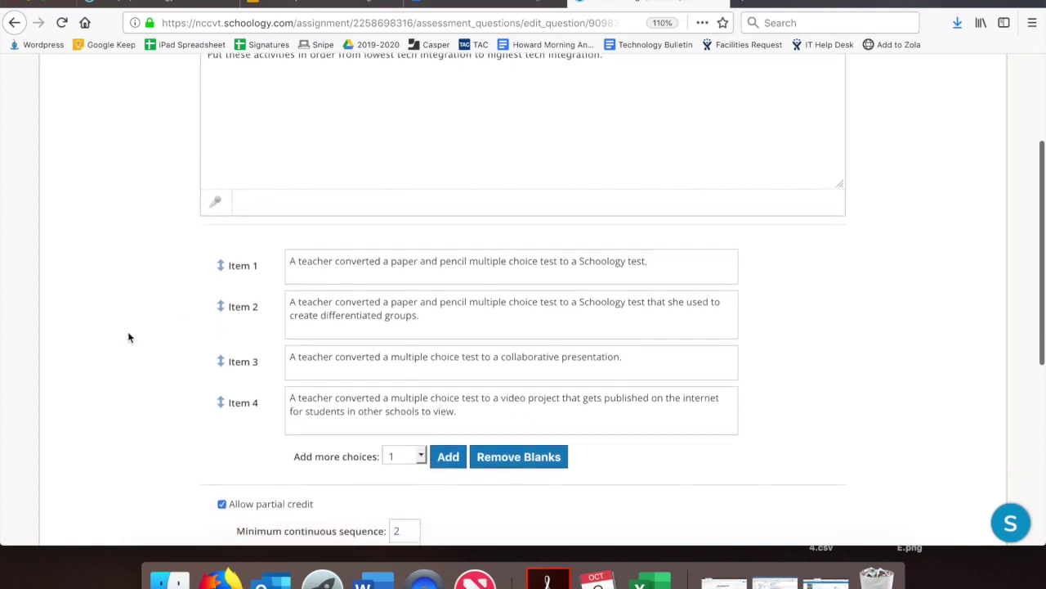
{"action": "scroll", "coordinate": [129, 336], "scroll_direction": "down", "scroll_amount": 4}
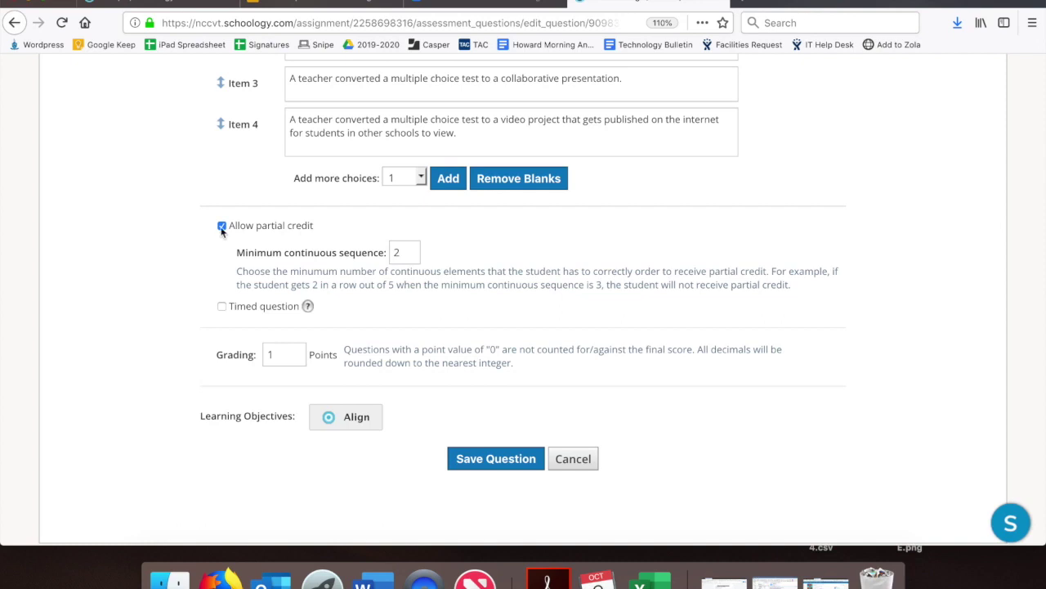
{"action": "scroll", "coordinate": [222, 230], "scroll_direction": "up", "scroll_amount": 4}
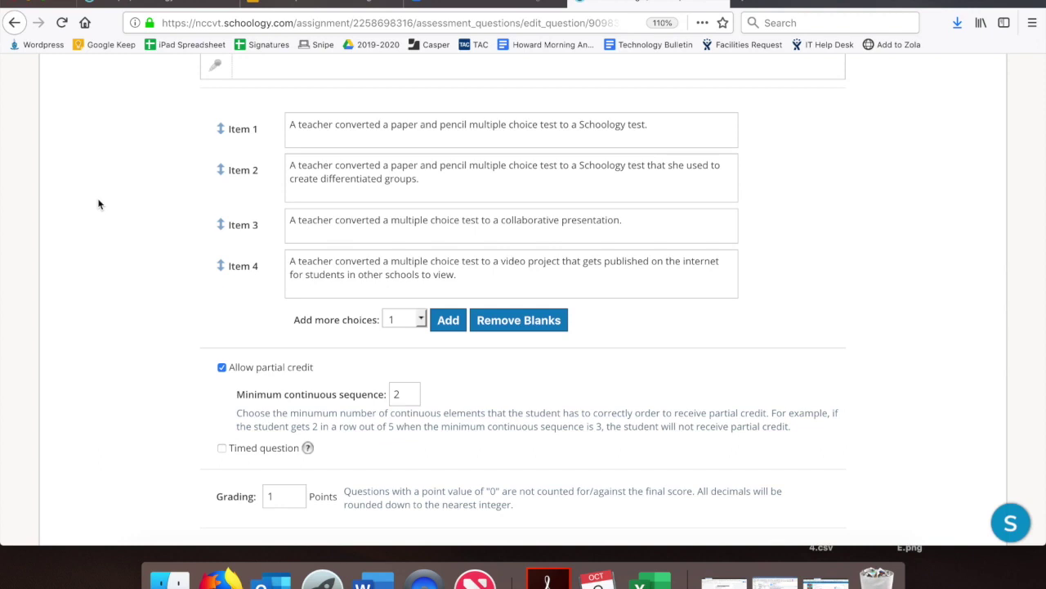
{"action": "scroll", "coordinate": [99, 204], "scroll_direction": "down", "scroll_amount": 1}
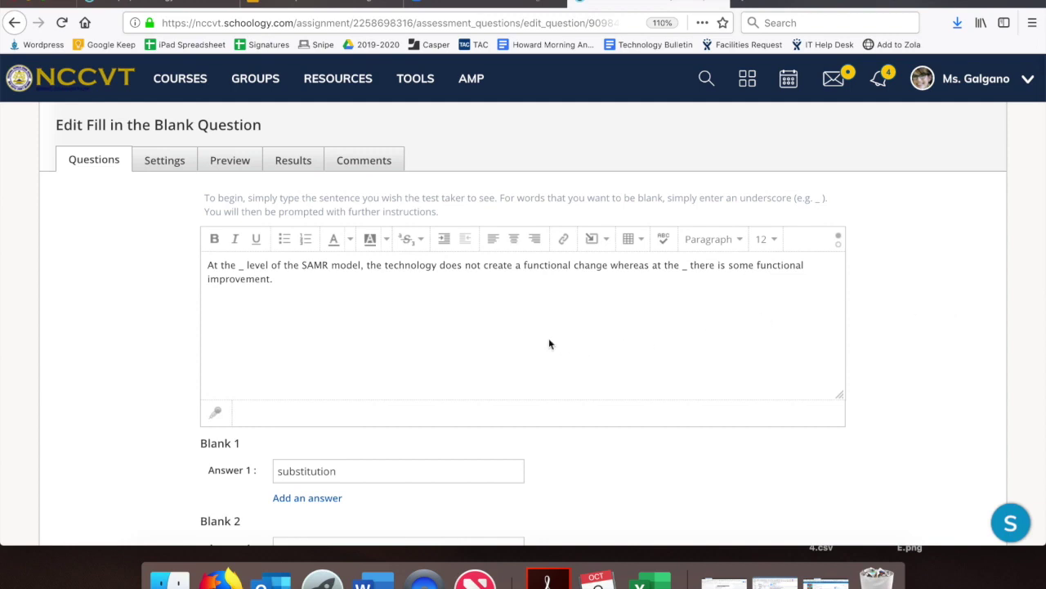
- Try adding a third blank with an underscore at the end of the fill-in-the-blank sentence and remove it again
{"action": "left_click", "coordinate": [243, 266]}
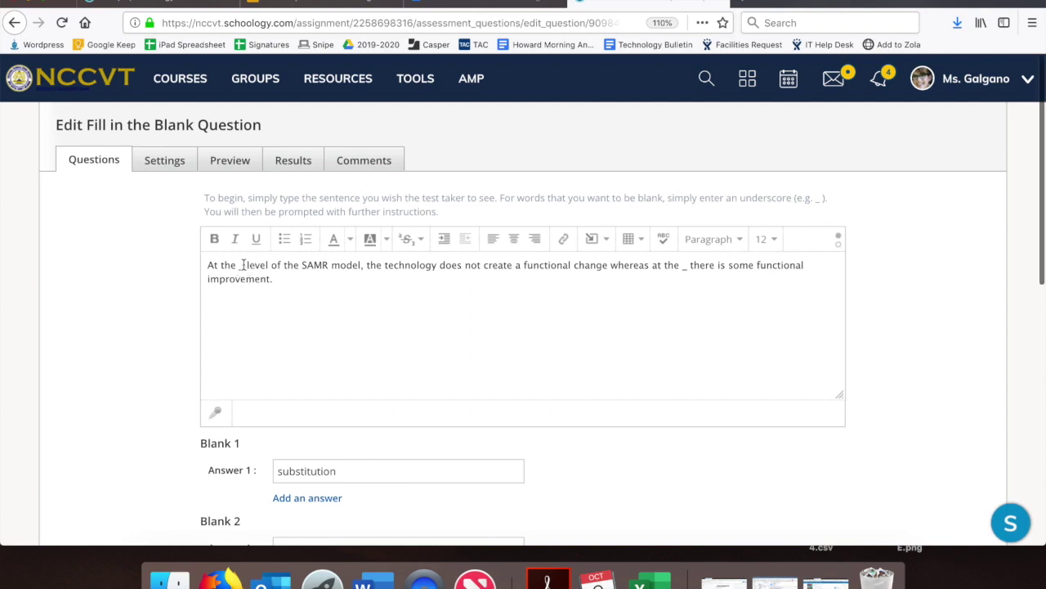
{"action": "left_click", "coordinate": [299, 285]}
{"action": "scroll", "coordinate": [523, 327], "scroll_direction": "down", "scroll_amount": 3}
{"action": "type", "text": "_"}
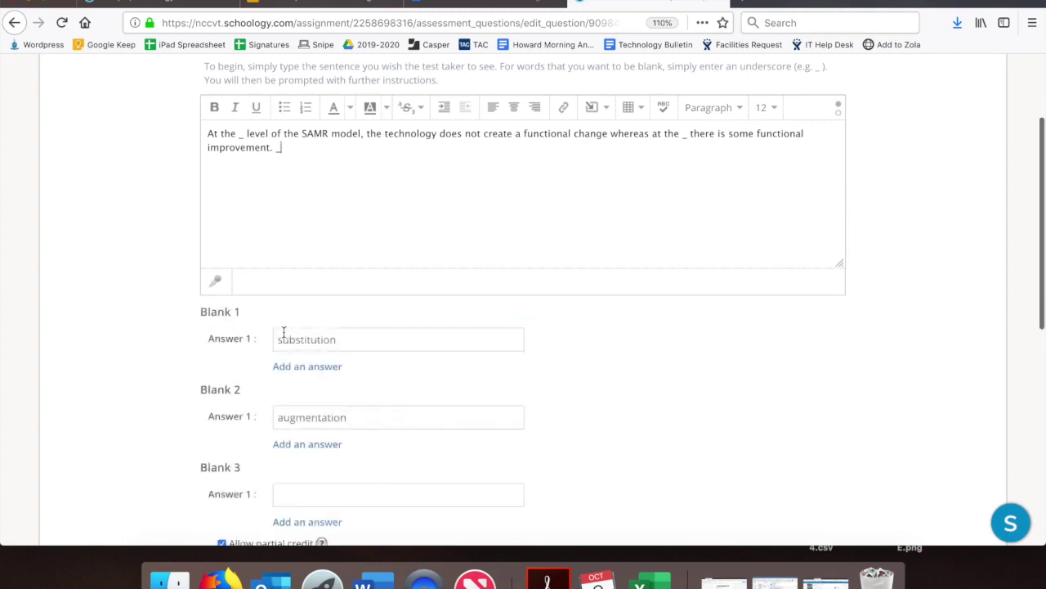
{"action": "key", "text": "BackSpace"}
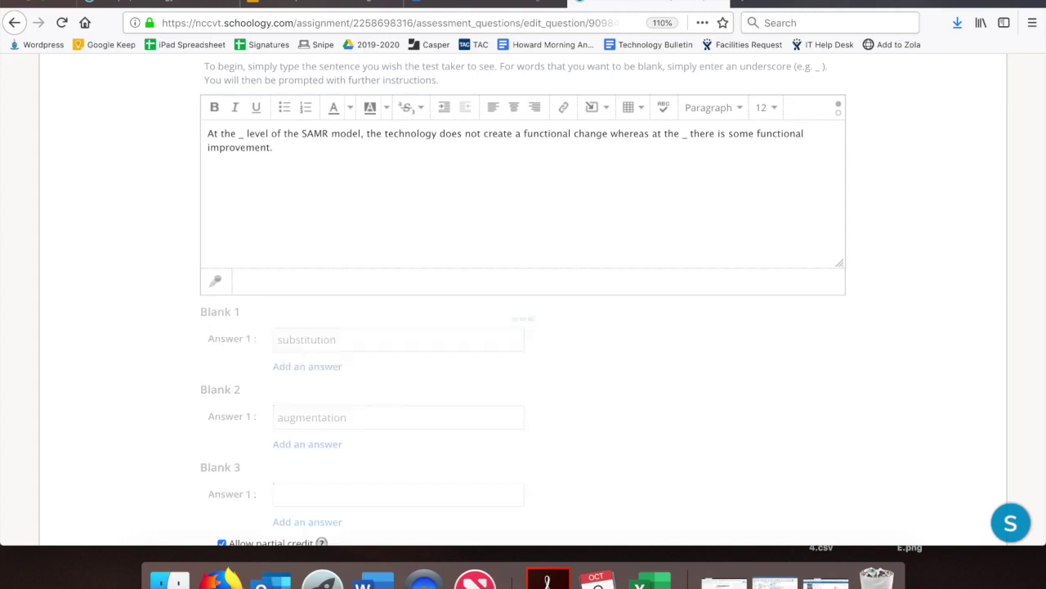
- Review the fill-in-the-blank question's answers, partial credit option and word bank with its filler words
{"action": "scroll", "coordinate": [26, 250], "scroll_direction": "down", "scroll_amount": 4}
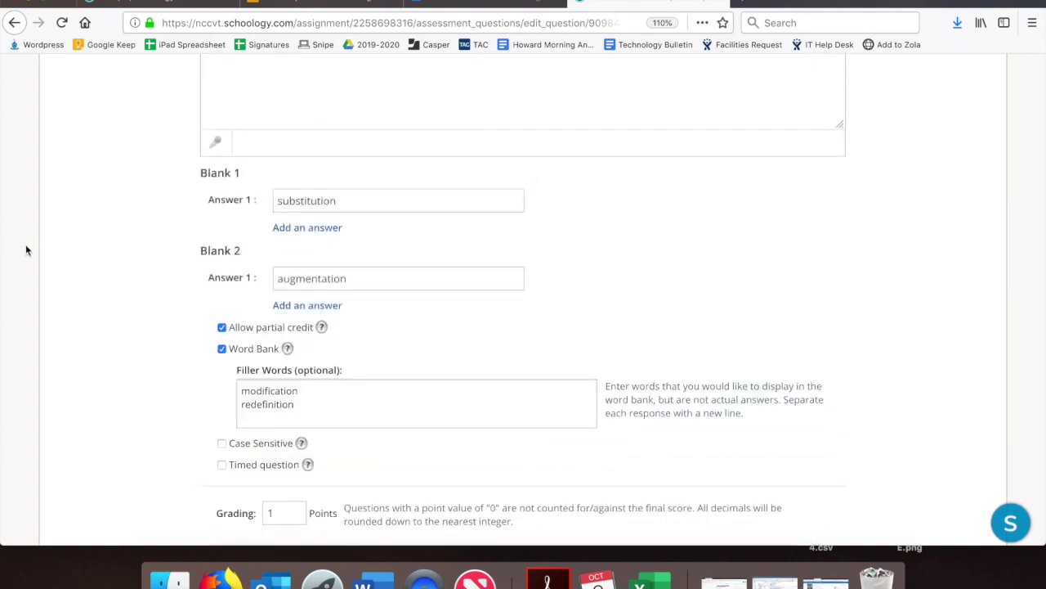
{"action": "scroll", "coordinate": [25, 244], "scroll_direction": "up", "scroll_amount": 3}
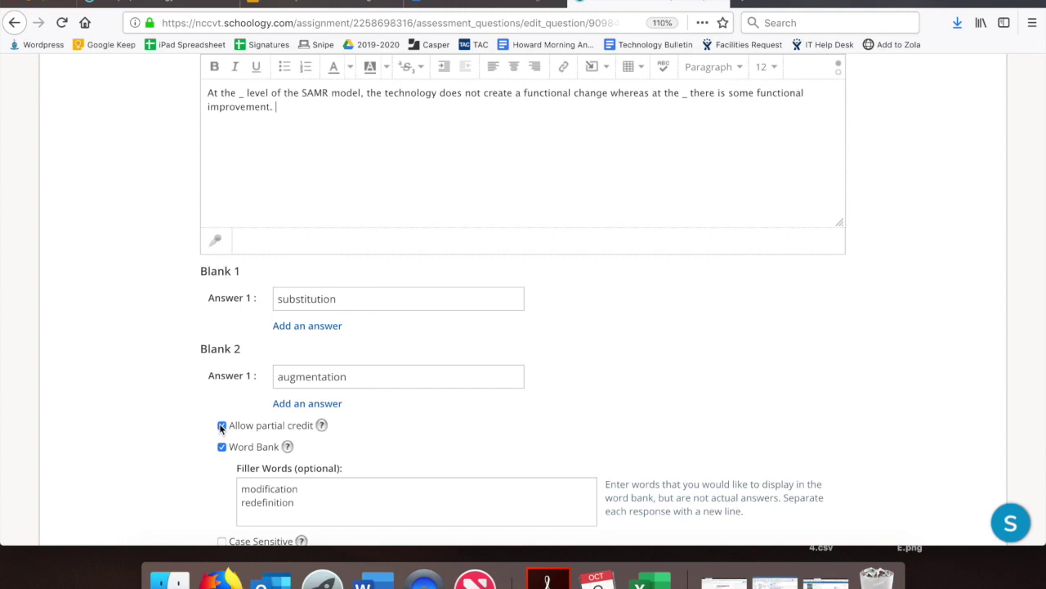
{"action": "scroll", "coordinate": [221, 428], "scroll_direction": "down", "scroll_amount": 1}
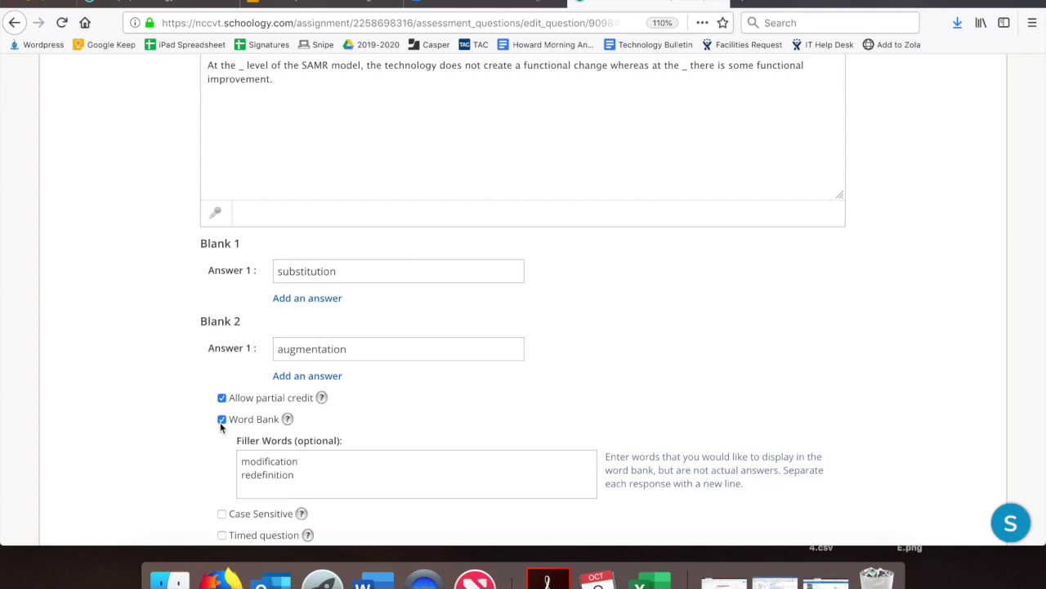
{"action": "scroll", "coordinate": [220, 424], "scroll_direction": "down", "scroll_amount": 1}
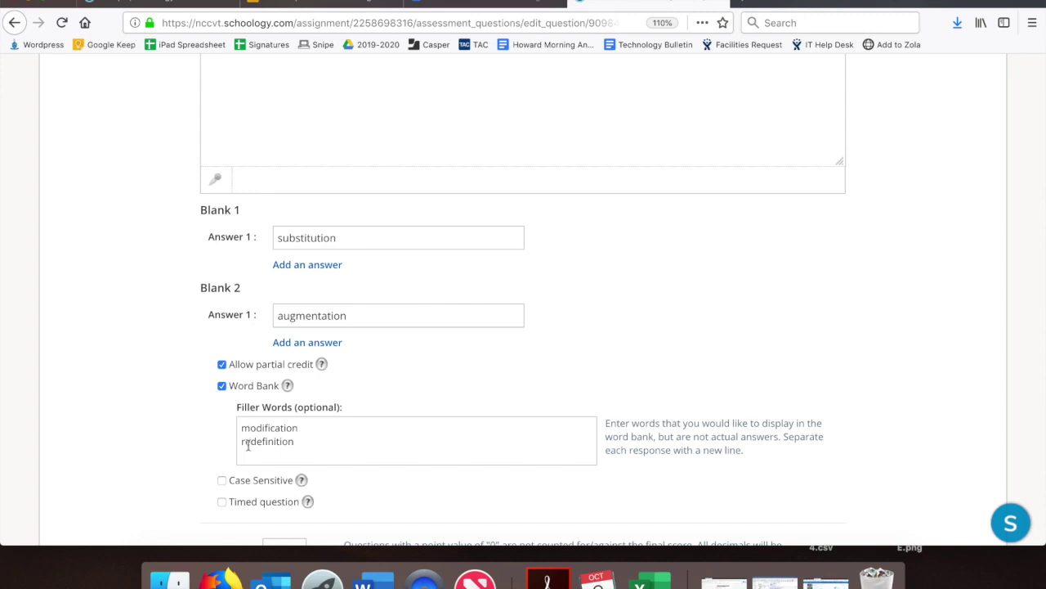
{"action": "scroll", "coordinate": [224, 420], "scroll_direction": "down", "scroll_amount": 5}
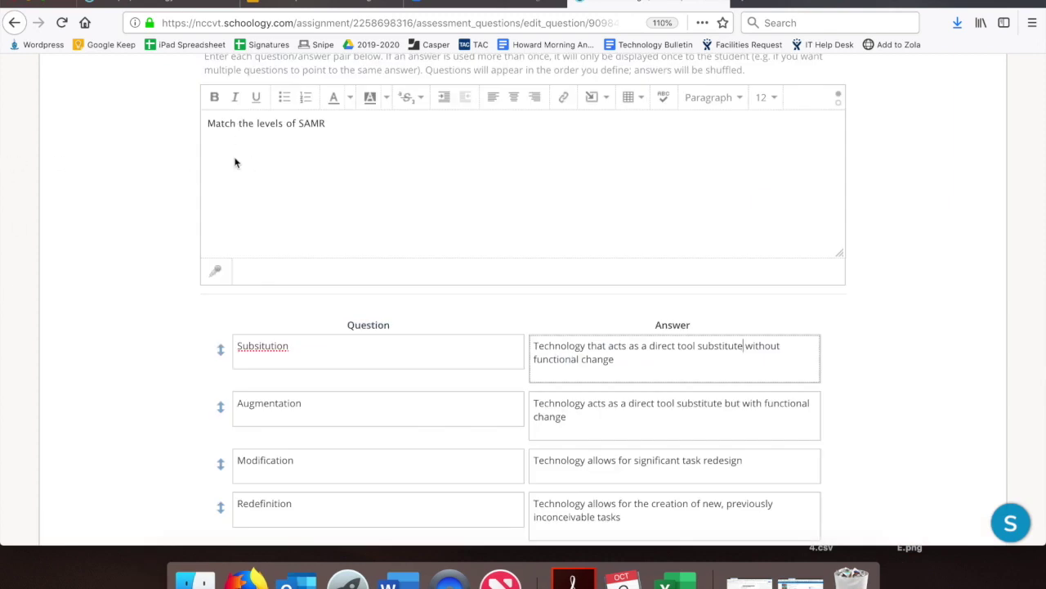
- Correct the first matching item's spelling to "Substitution", check the question's credit options and save the question
{"action": "scroll", "coordinate": [234, 162], "scroll_direction": "down", "scroll_amount": 2}
{"action": "left_click", "coordinate": [246, 282]}
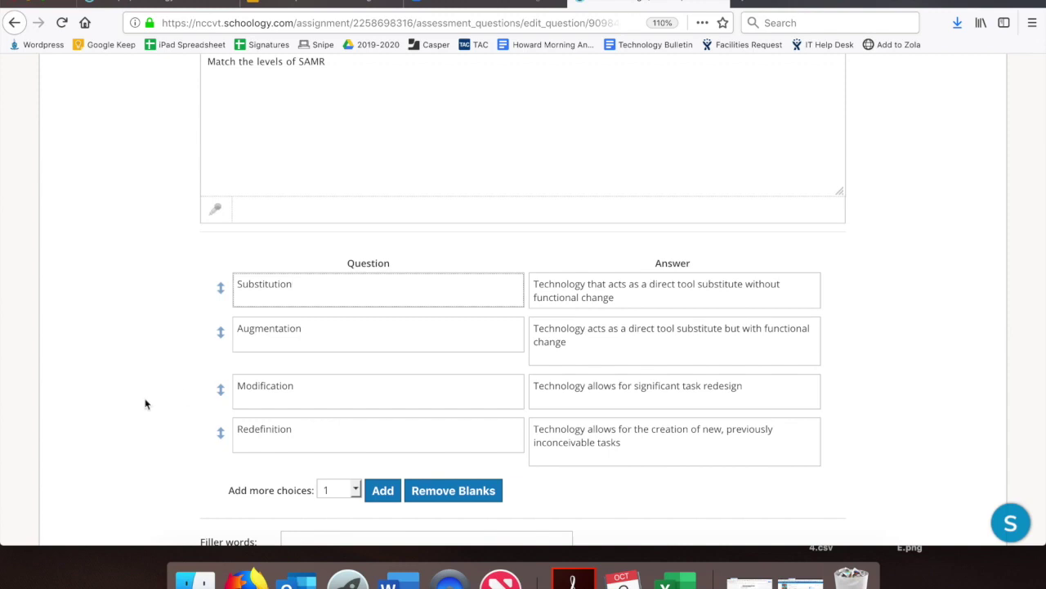
{"action": "scroll", "coordinate": [145, 404], "scroll_direction": "down", "scroll_amount": 2}
{"action": "scroll", "coordinate": [145, 404], "scroll_direction": "down", "scroll_amount": 5}
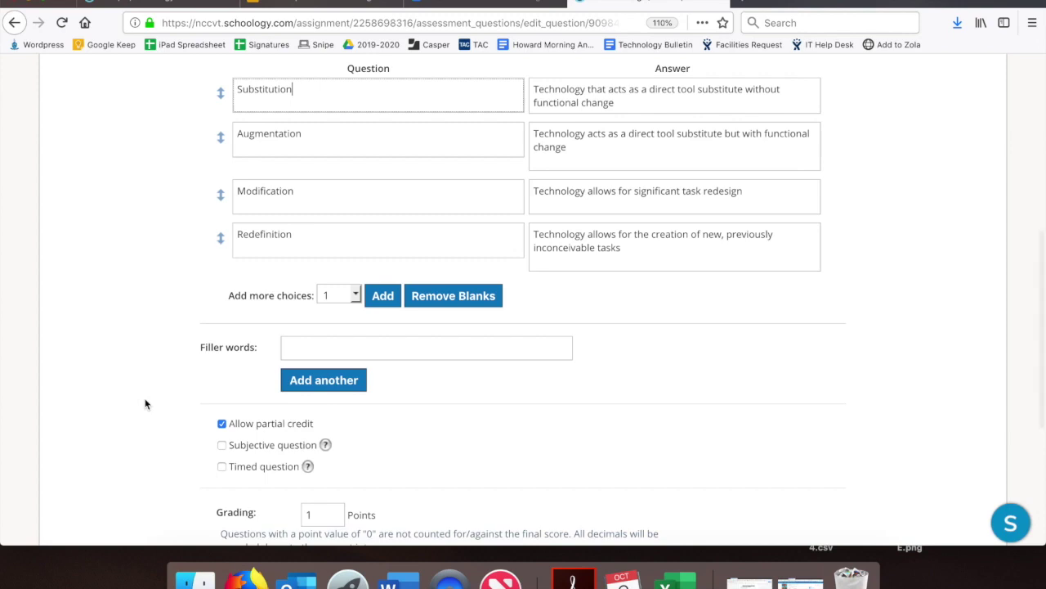
{"action": "scroll", "coordinate": [146, 404], "scroll_direction": "down", "scroll_amount": 3}
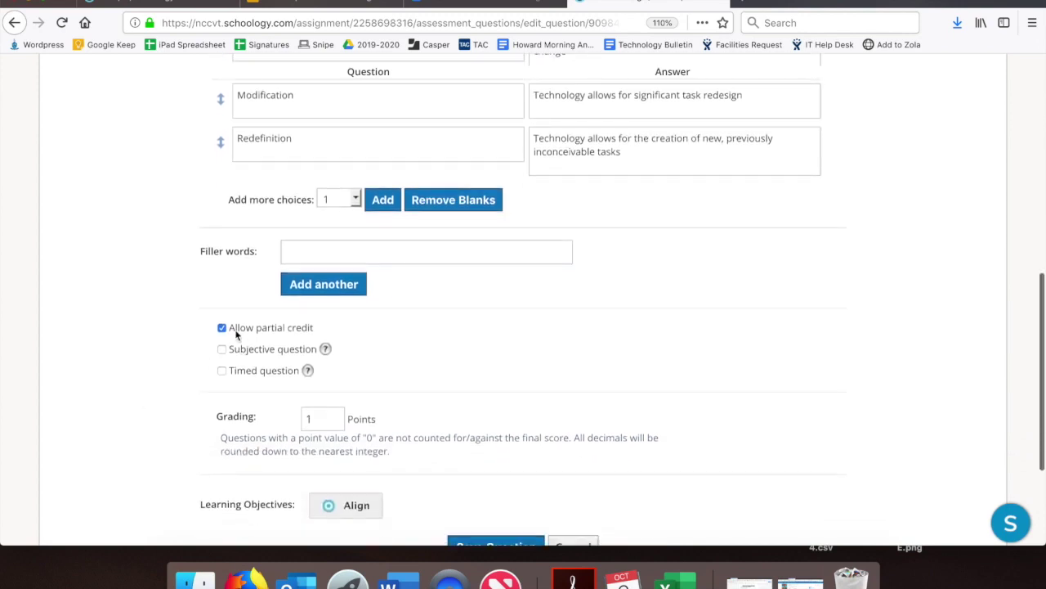
{"action": "scroll", "coordinate": [235, 333], "scroll_direction": "down", "scroll_amount": 2}
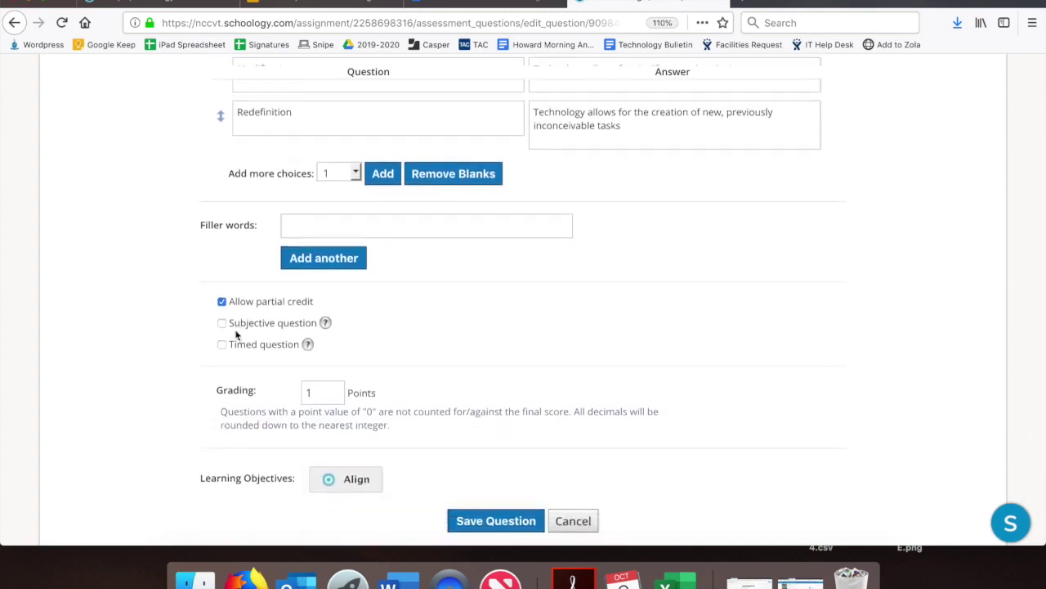
{"action": "left_click", "coordinate": [495, 491]}
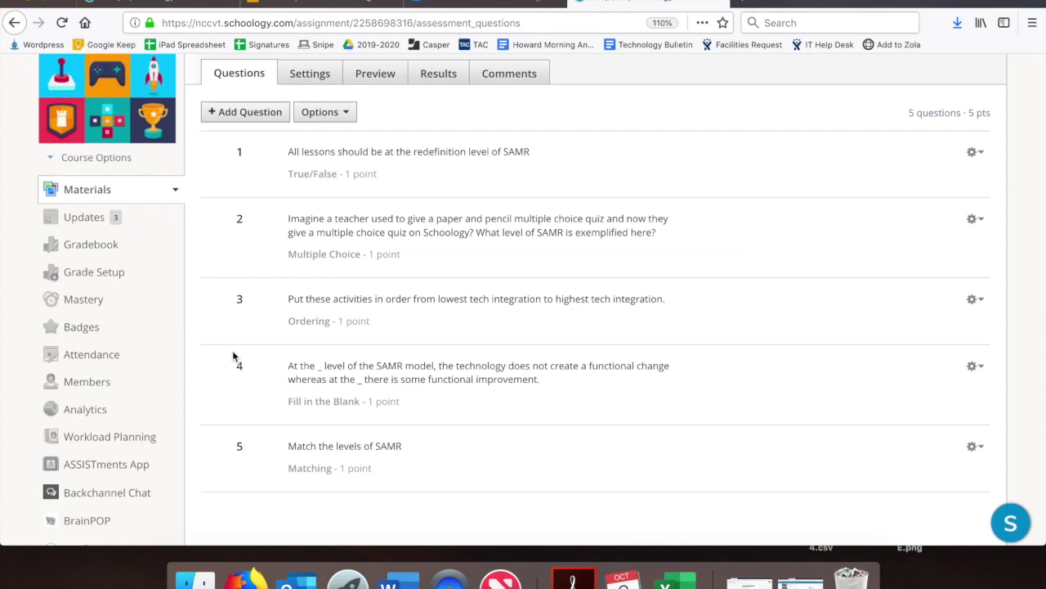
- Open the quiz settings and set Submissions to Enable
{"action": "scroll", "coordinate": [234, 357], "scroll_direction": "up", "scroll_amount": 1}
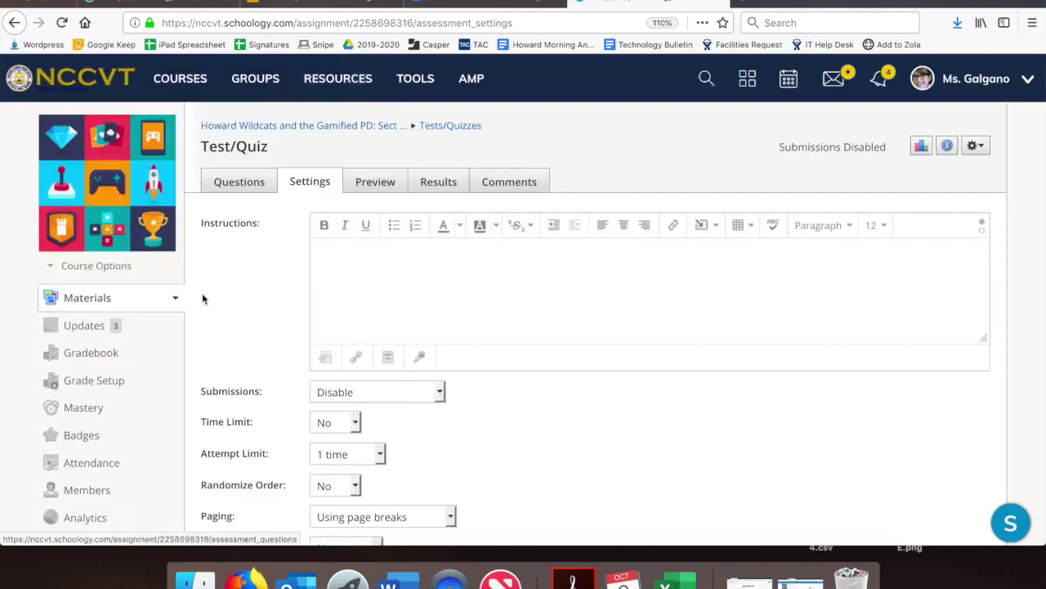
{"action": "scroll", "coordinate": [204, 297], "scroll_direction": "down", "scroll_amount": 3}
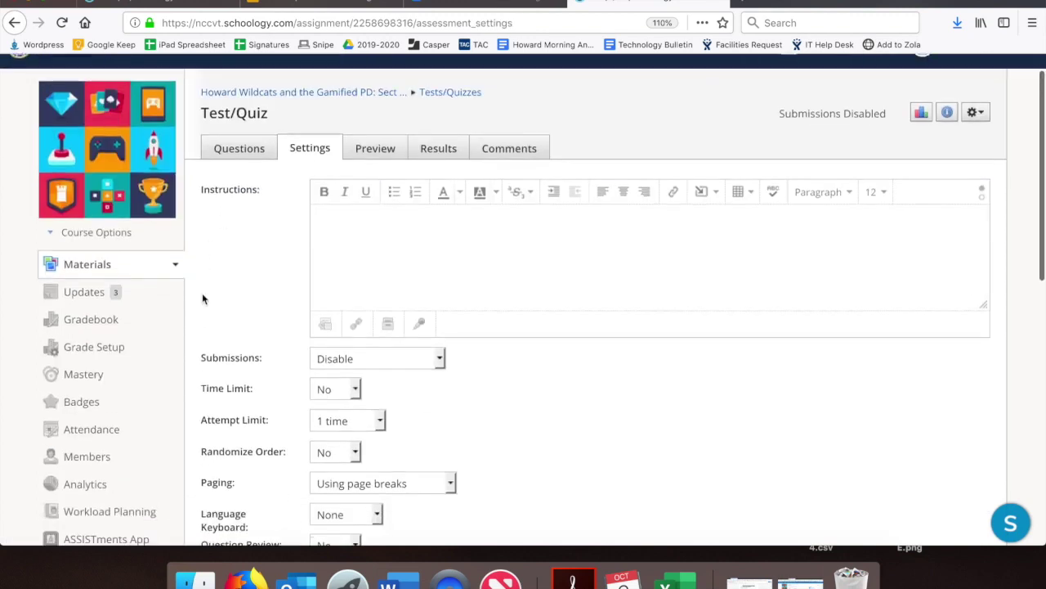
{"action": "scroll", "coordinate": [204, 297], "scroll_direction": "down", "scroll_amount": 1}
{"action": "left_click", "coordinate": [322, 264]}
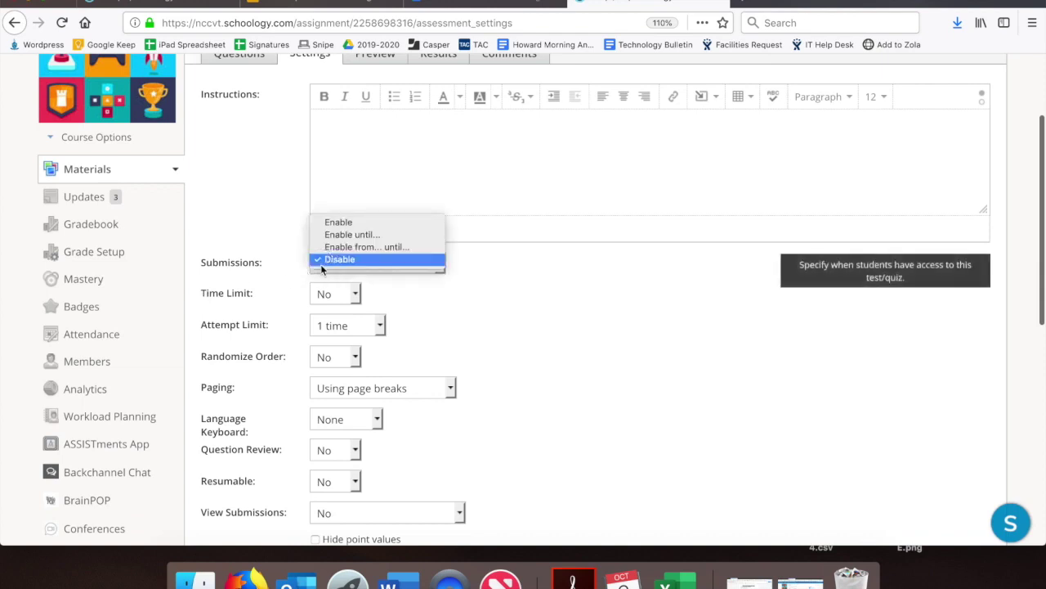
{"action": "left_click", "coordinate": [328, 222]}
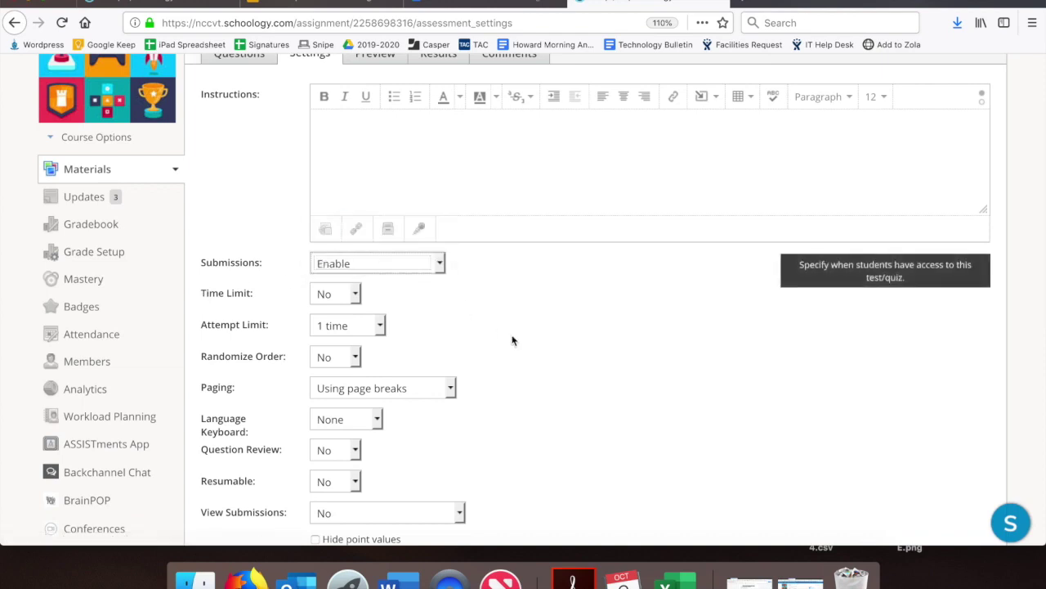
- Make the quiz resumable by setting Resumable to Yes
{"action": "scroll", "coordinate": [513, 340], "scroll_direction": "down", "scroll_amount": 3}
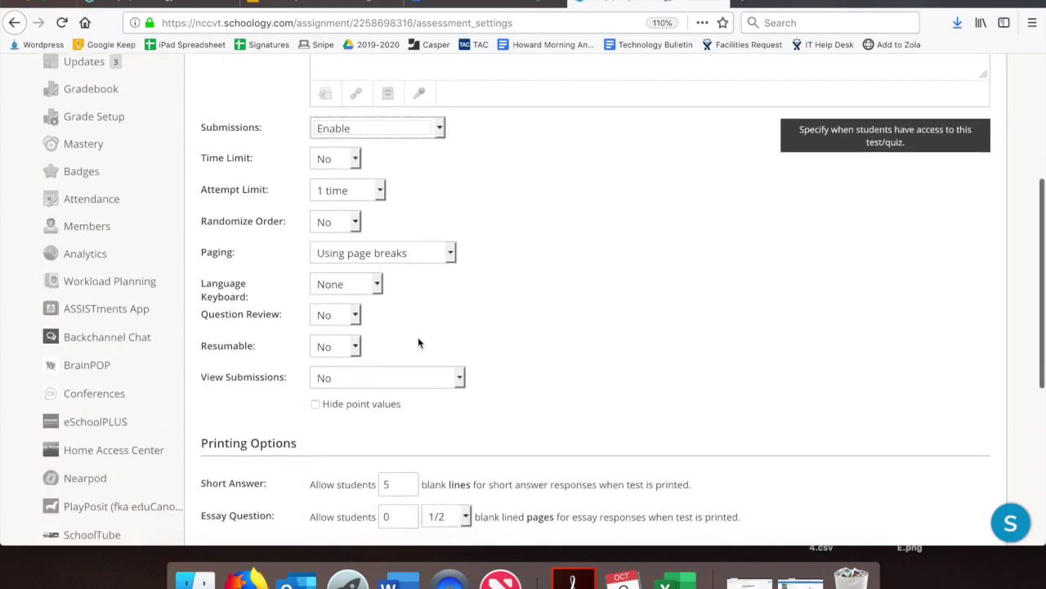
{"action": "left_click", "coordinate": [342, 350]}
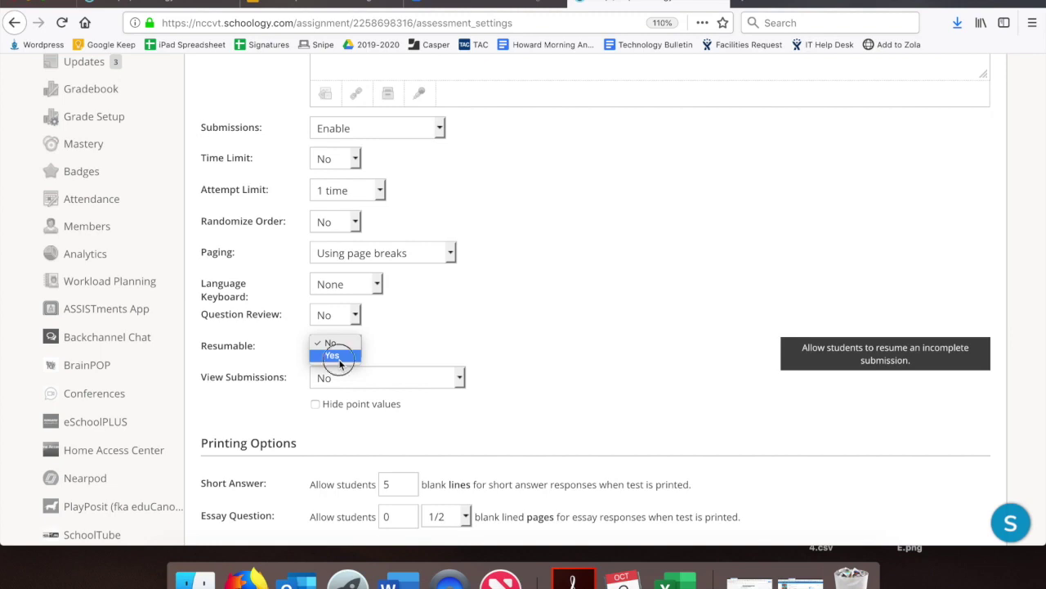
{"action": "left_click", "coordinate": [339, 362]}
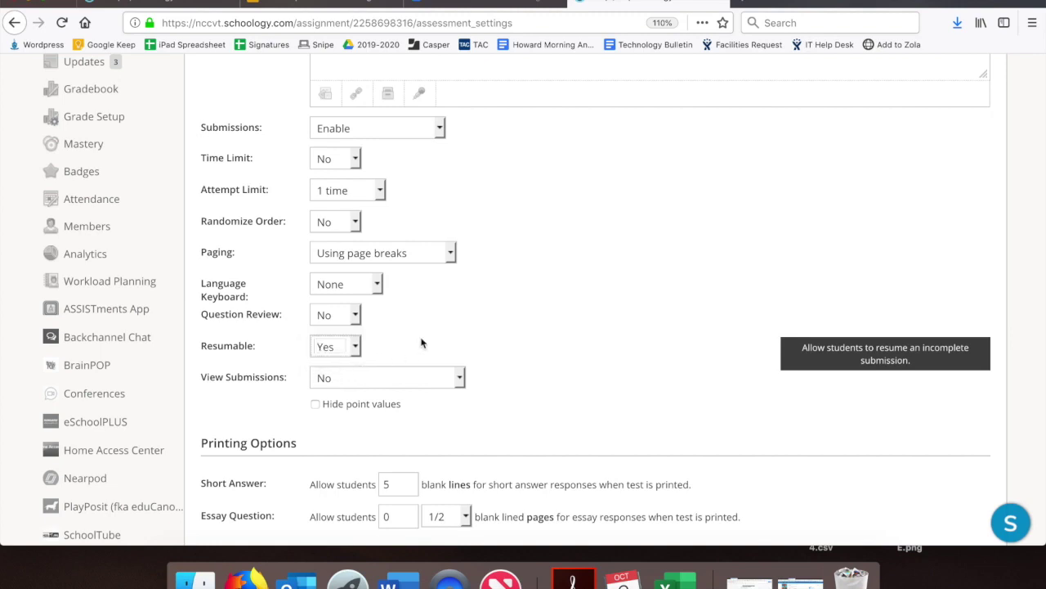
- Let students view their results by setting View Submissions to Yes and save the quiz settings
{"action": "scroll", "coordinate": [421, 343], "scroll_direction": "down", "scroll_amount": 2}
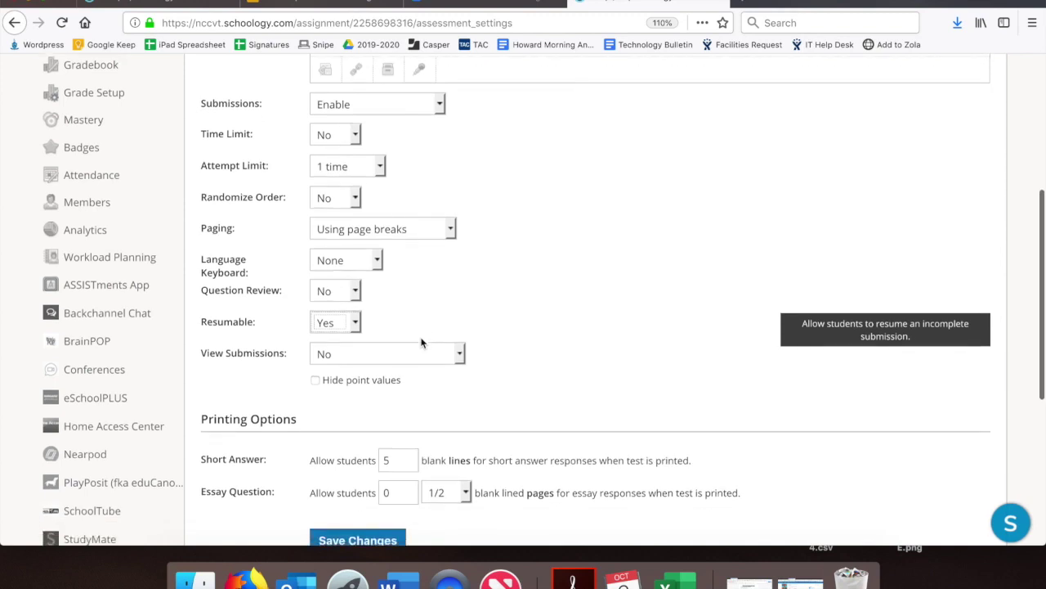
{"action": "left_click", "coordinate": [416, 309]}
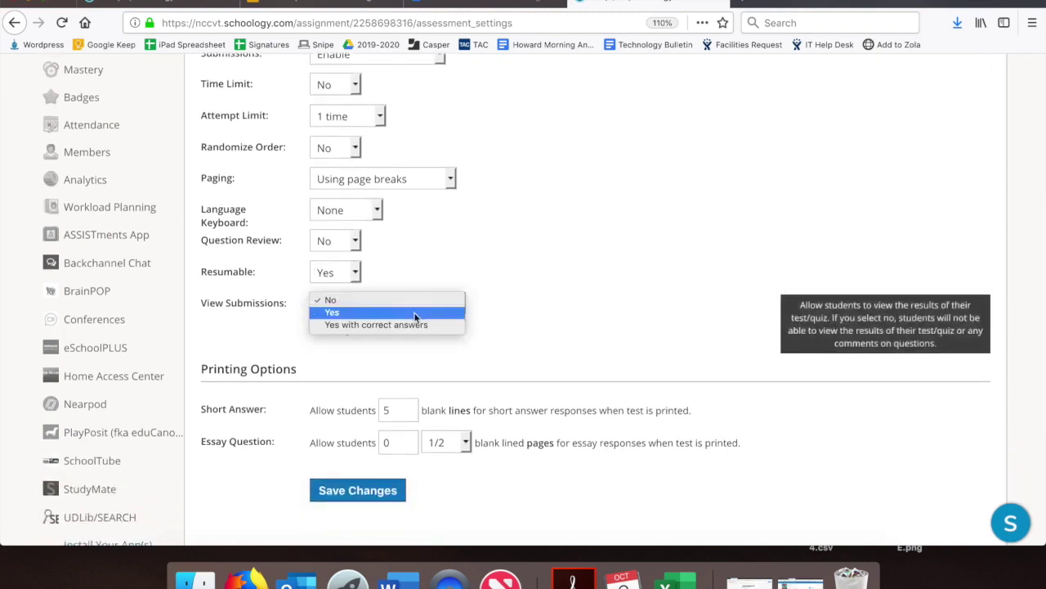
{"action": "left_click", "coordinate": [414, 313]}
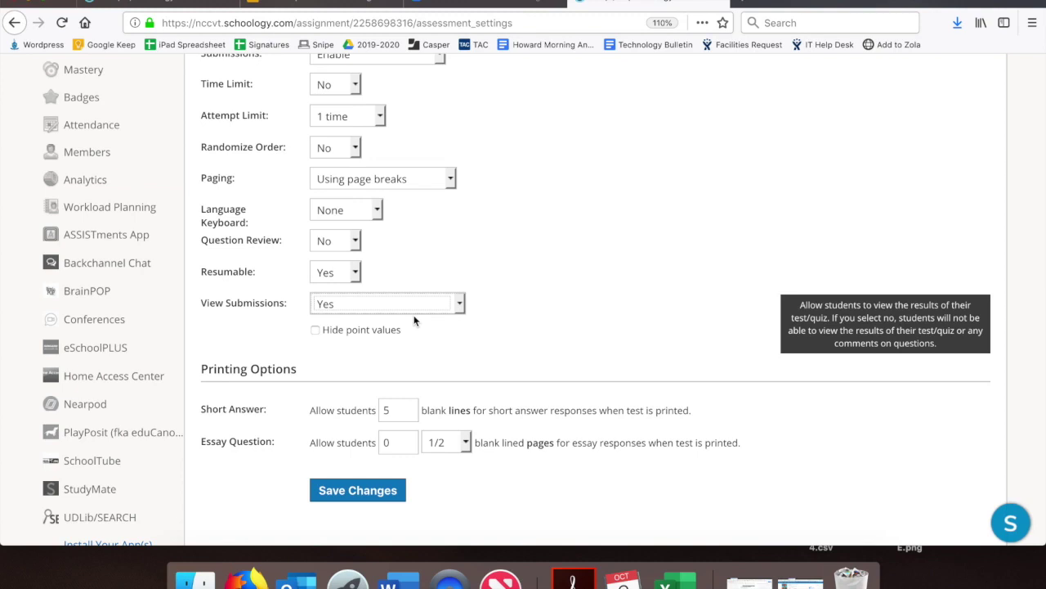
{"action": "scroll", "coordinate": [415, 320], "scroll_direction": "down", "scroll_amount": 1}
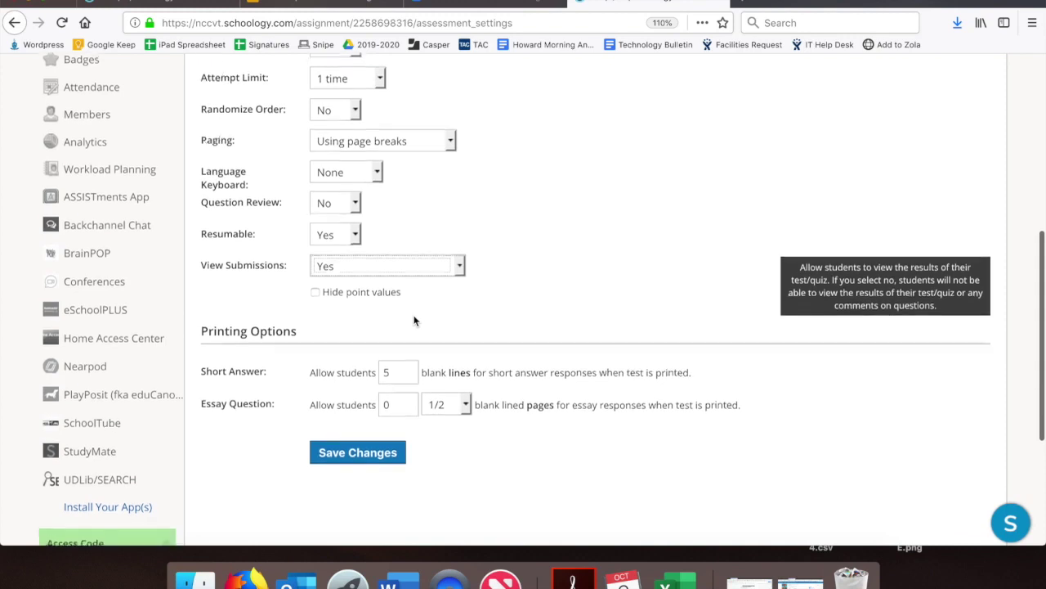
{"action": "left_click", "coordinate": [358, 454]}
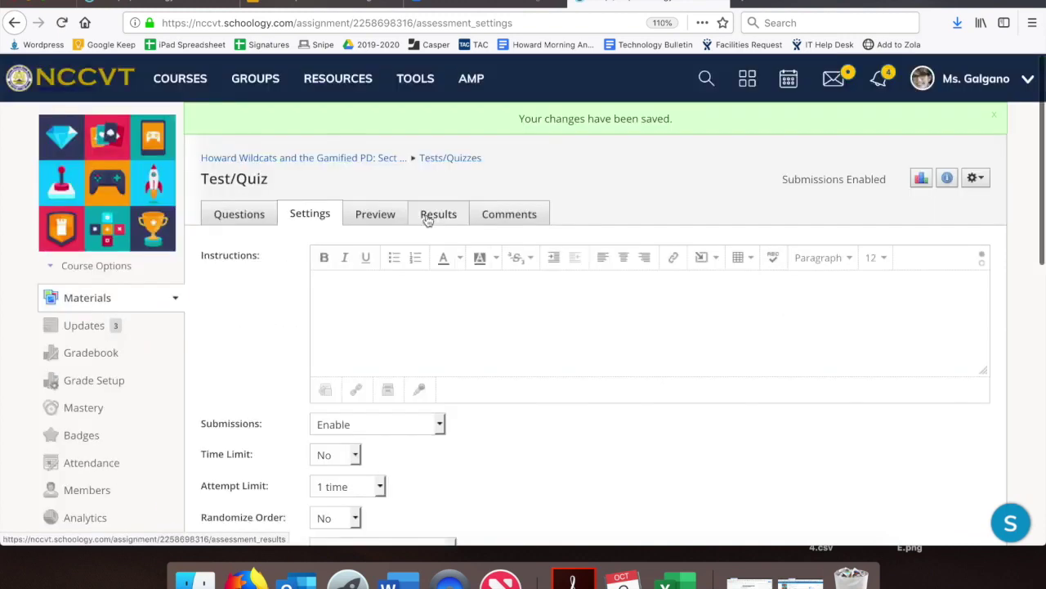
- Open the quiz results by student and look through the list for a submitted attempt
{"action": "left_click", "coordinate": [426, 217]}
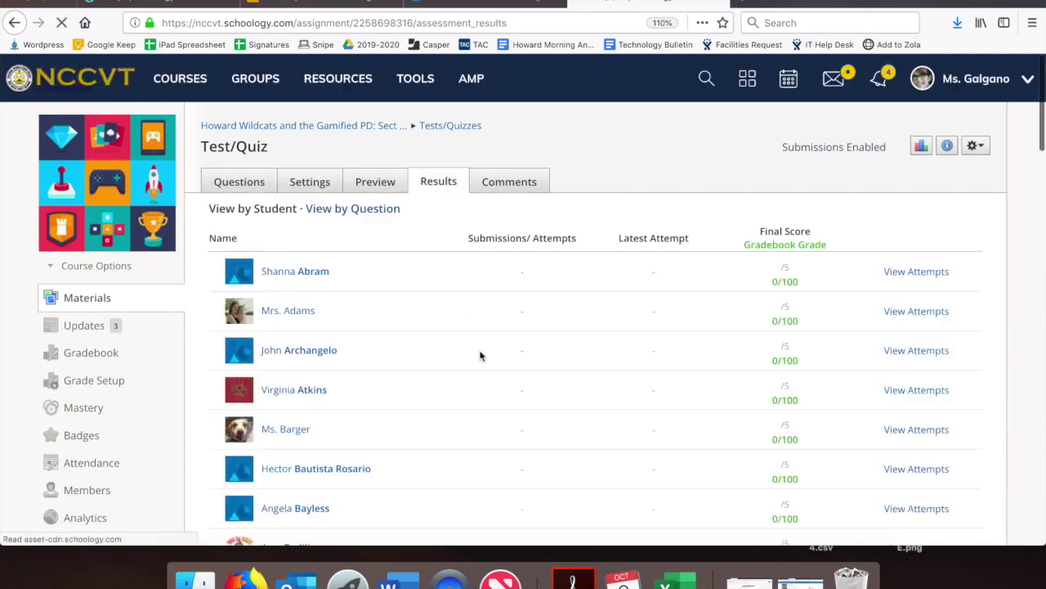
{"action": "scroll", "coordinate": [480, 356], "scroll_direction": "down", "scroll_amount": 5}
{"action": "scroll", "coordinate": [480, 355], "scroll_direction": "down", "scroll_amount": 10}
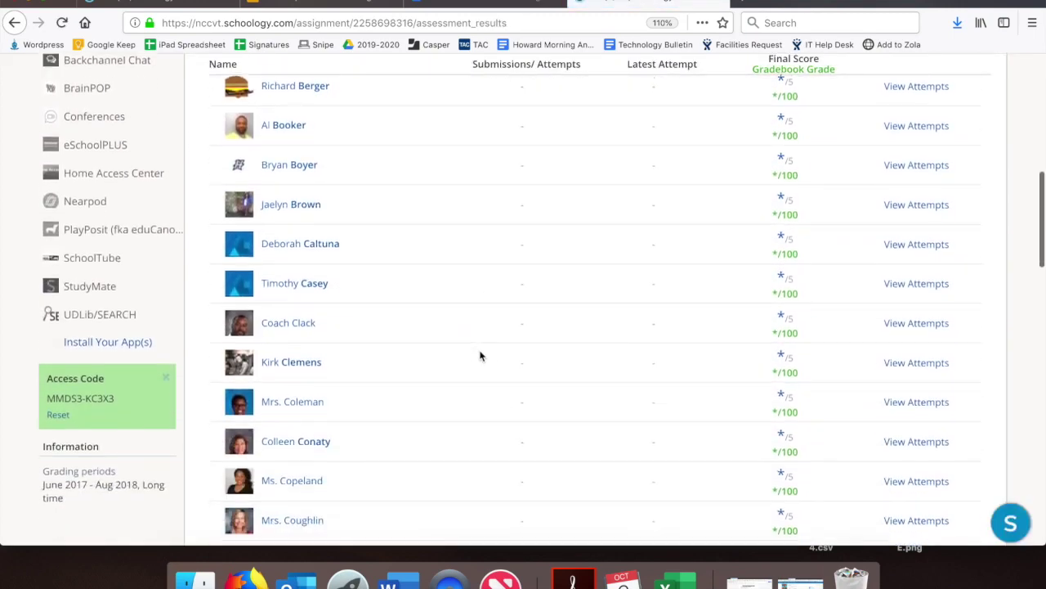
{"action": "scroll", "coordinate": [480, 356], "scroll_direction": "down", "scroll_amount": 2}
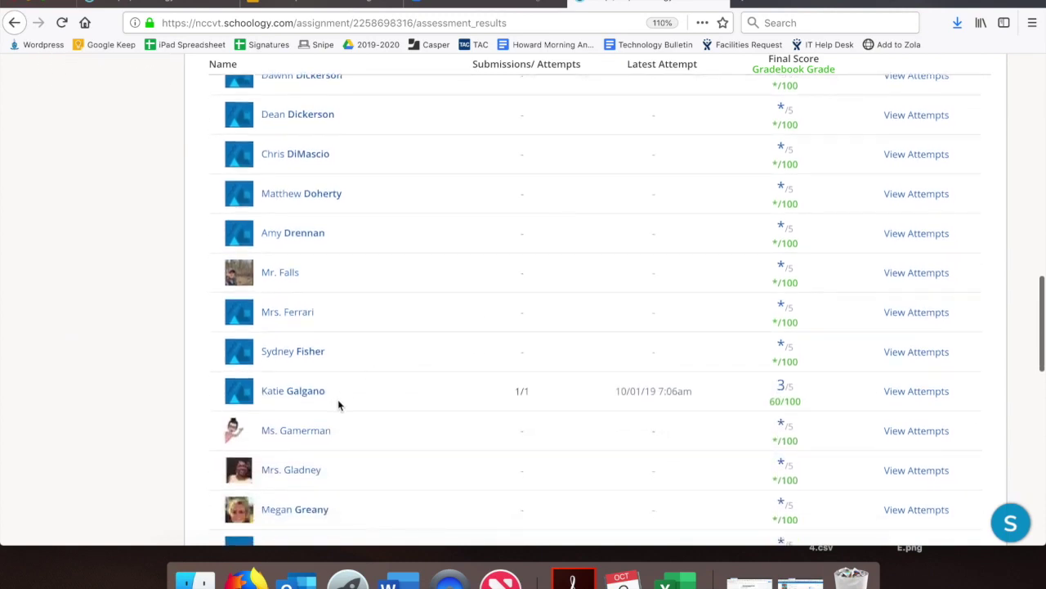